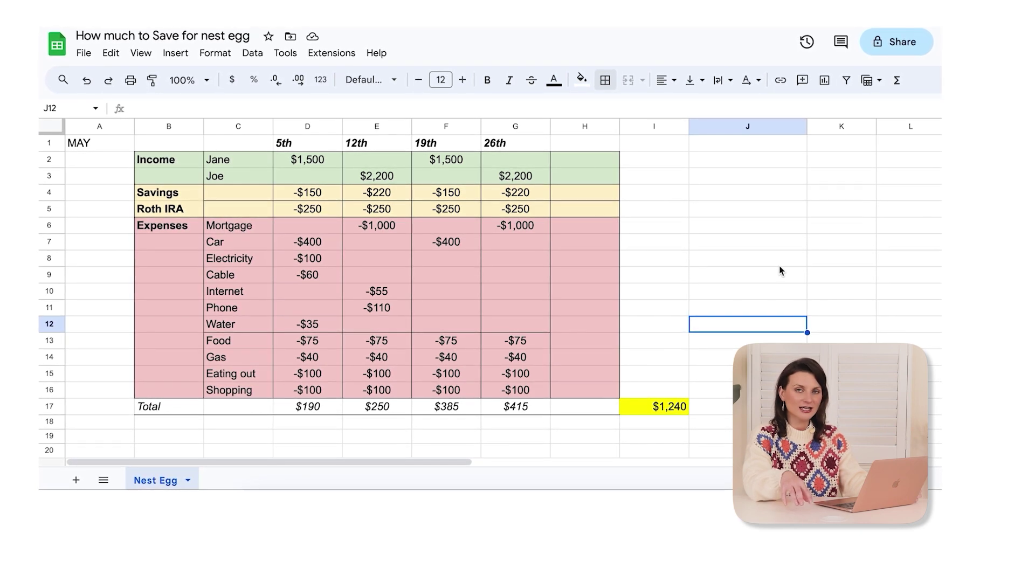
- Select the expense amounts from Mortgage through Gas, D6:G14, and check their sum
click(294, 225)
drag(291, 224, 536, 318)
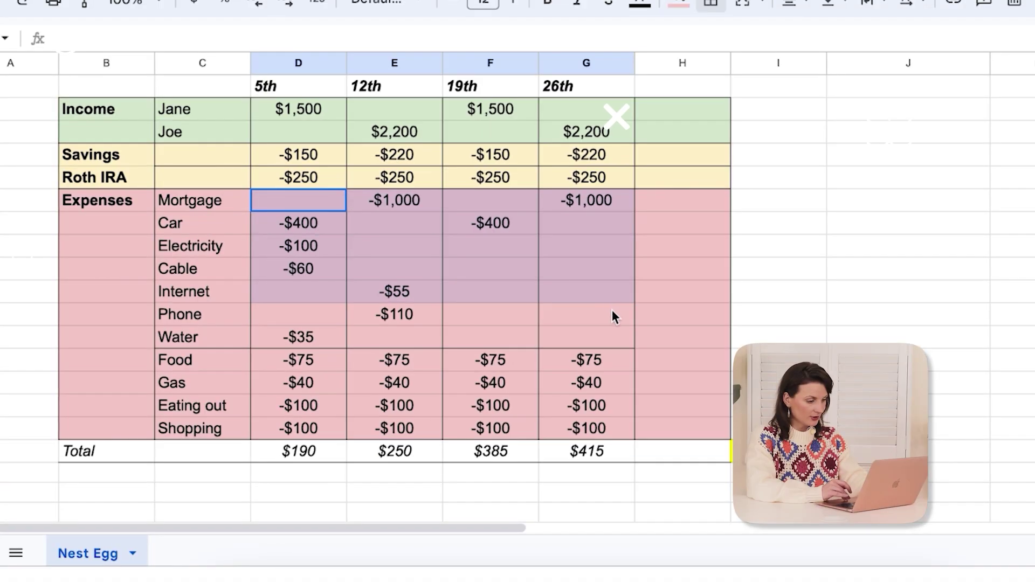
drag(612, 309, 623, 386)
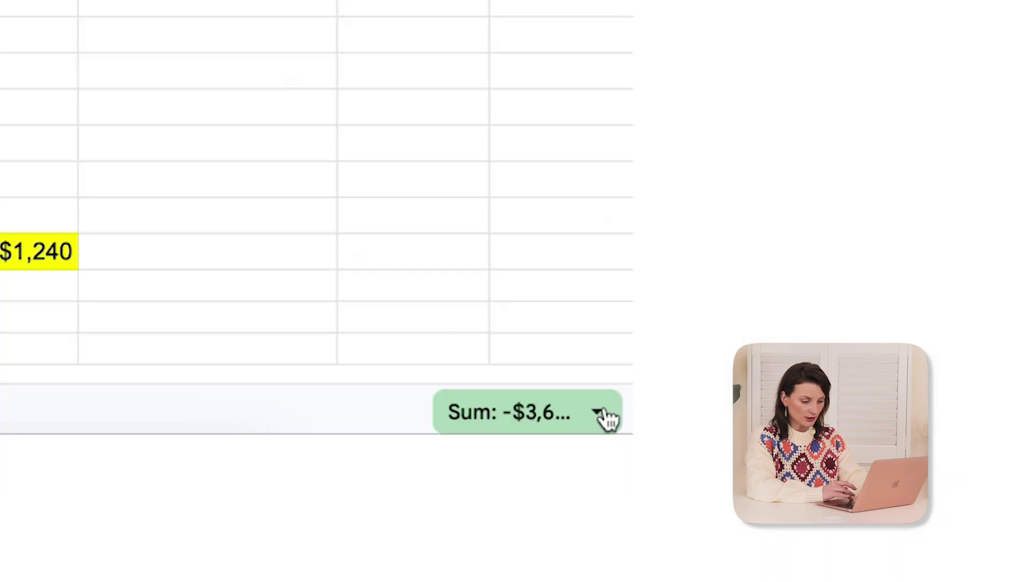
click(603, 413)
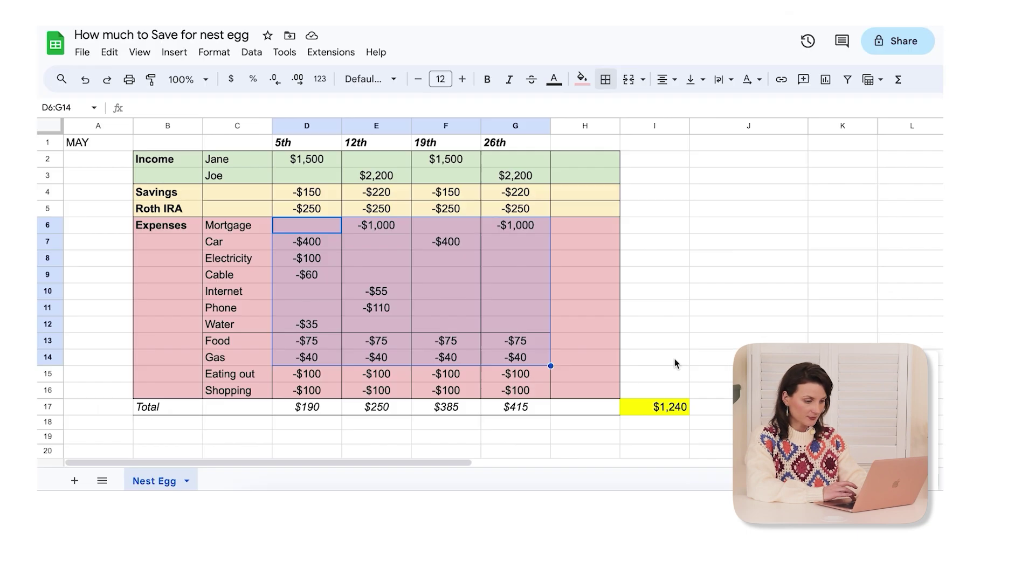
- Total the Mortgage-through-Gas expenses in cell I14 with the formula =sum(D6:G14)
click(45, 154)
text(=sum()
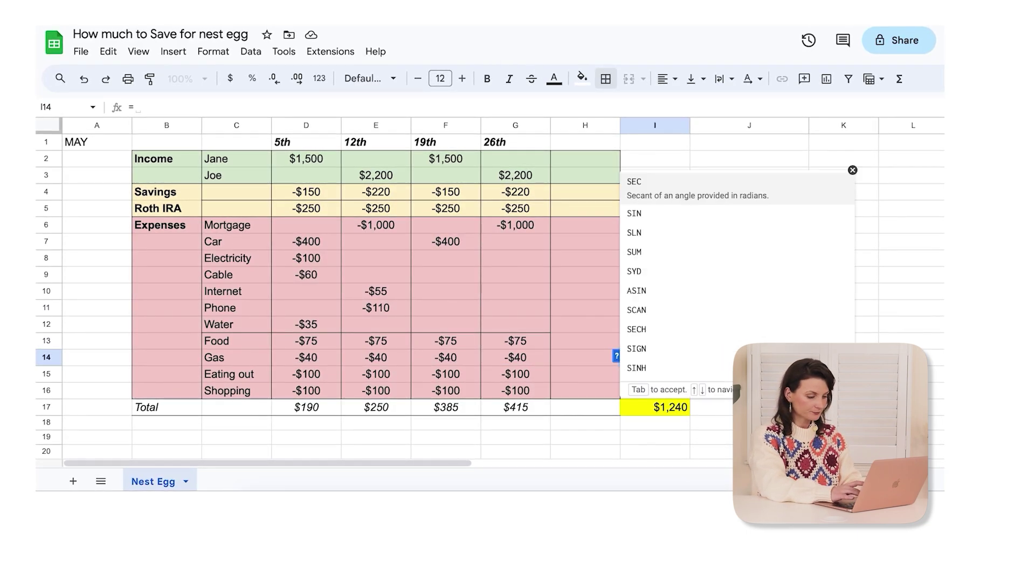
drag(286, 224, 534, 358)
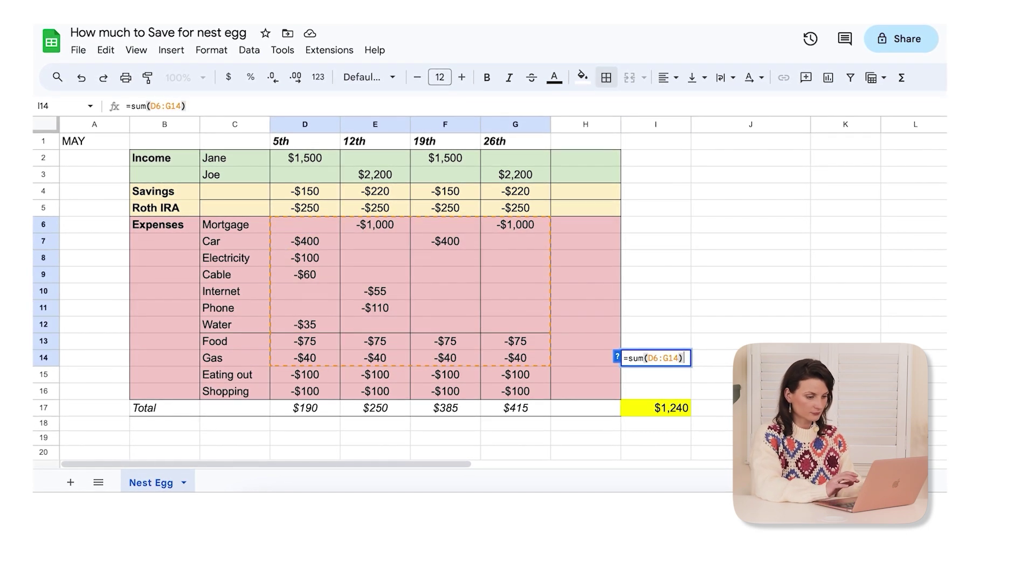
key(Return)
- Label cell B20 "Monthly cost" and link C20 to the expense total with =I14
click(164, 453)
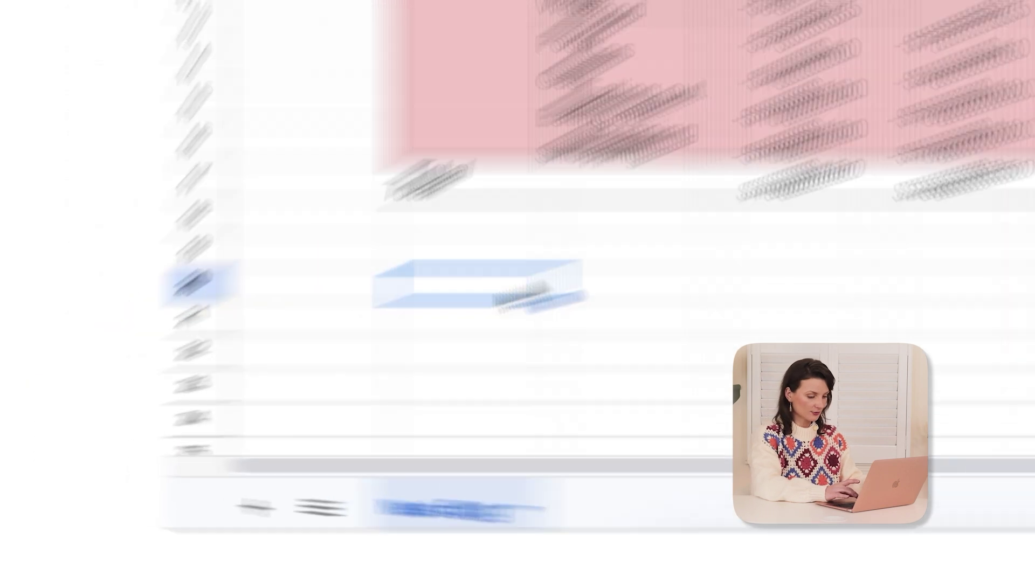
text(Monthly)
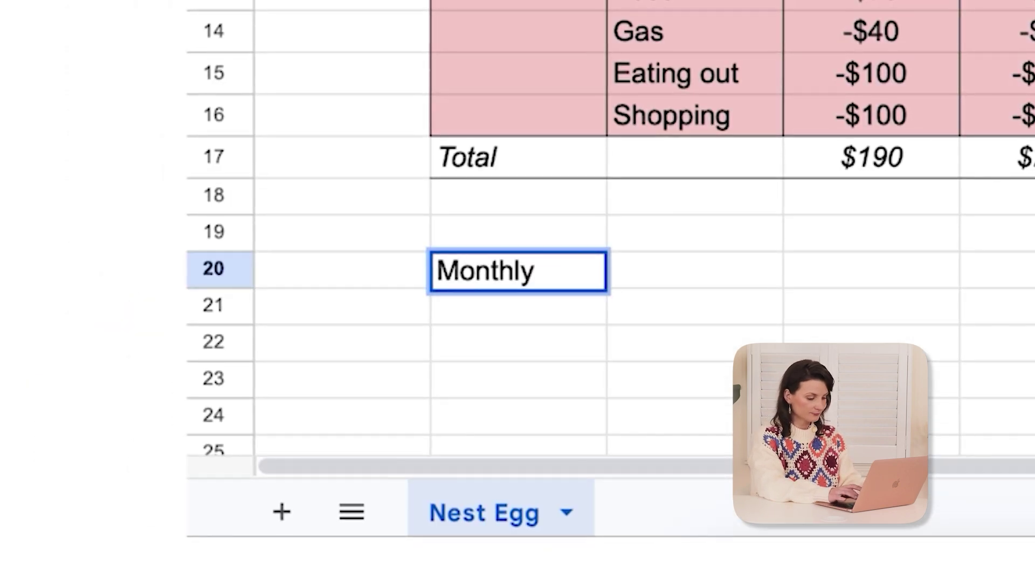
text( cost)
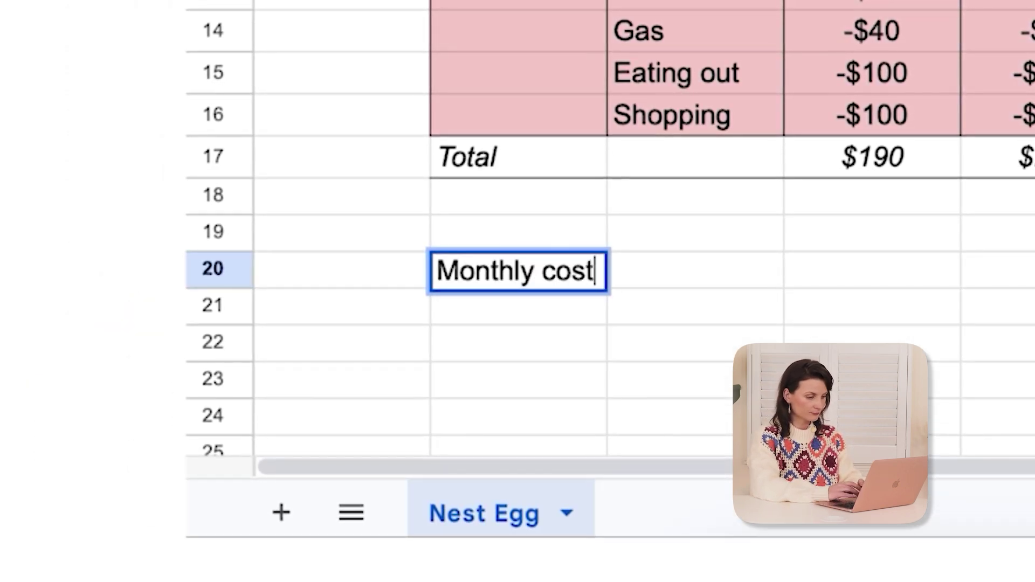
click(744, 280)
text(=)
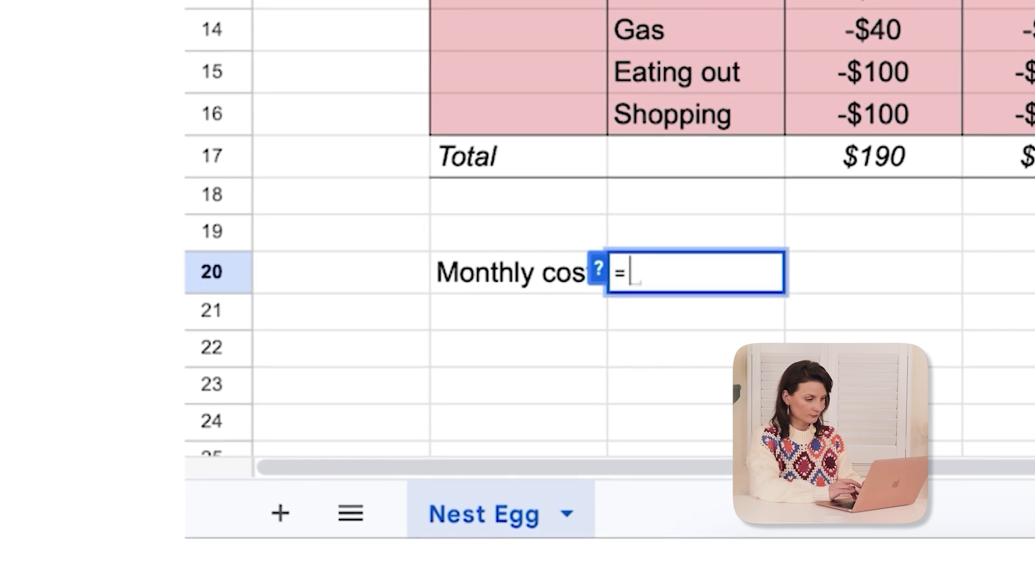
text(I14)
key(Return)
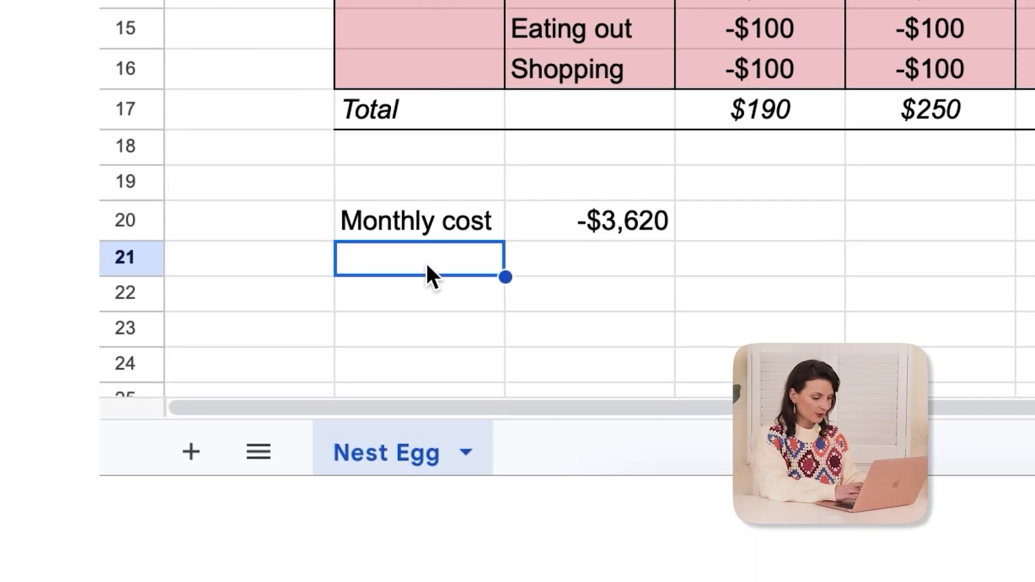
- Label cell B21 "Yearly cost" and calculate it in C21 as the monthly cost times 12, =C20*12
text(Yearly cost)
key(Return)
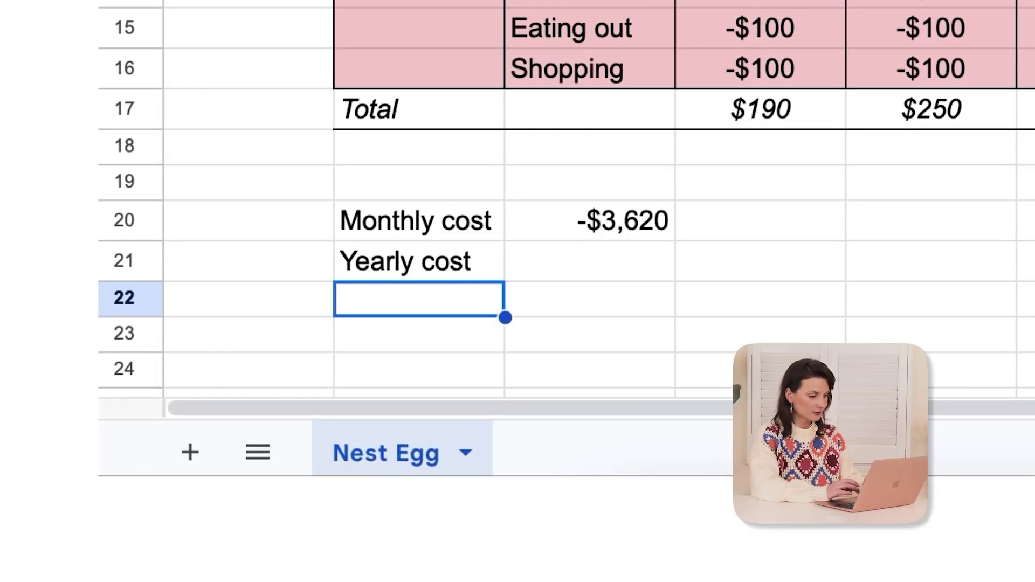
click(545, 259)
text(=)
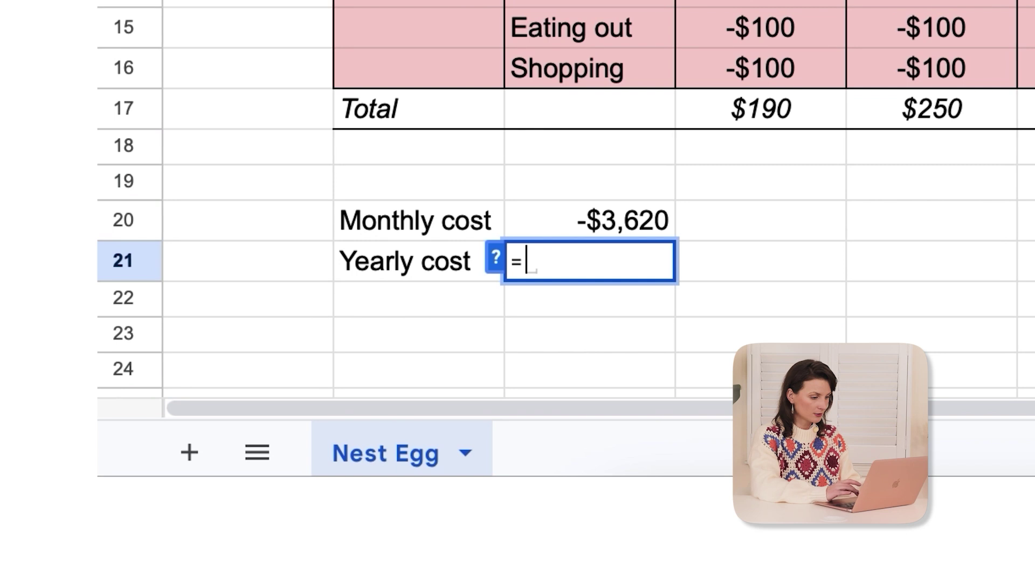
click(583, 226)
text(*12)
key(Return)
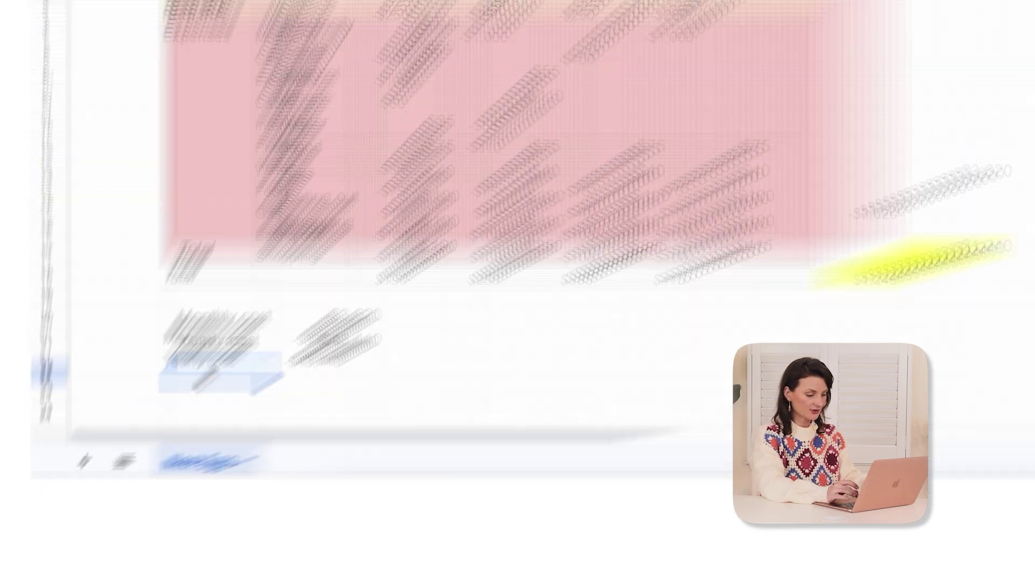
- Add a "Wealth Account" row in B22 with $250,000 in C22, and widen column B to fit the label
text(W)
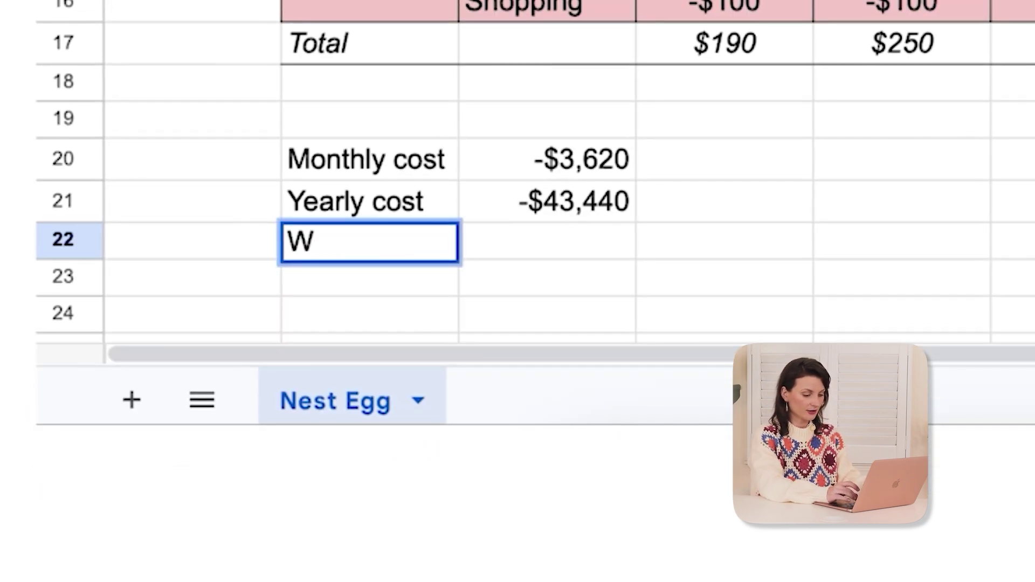
text(ealth)
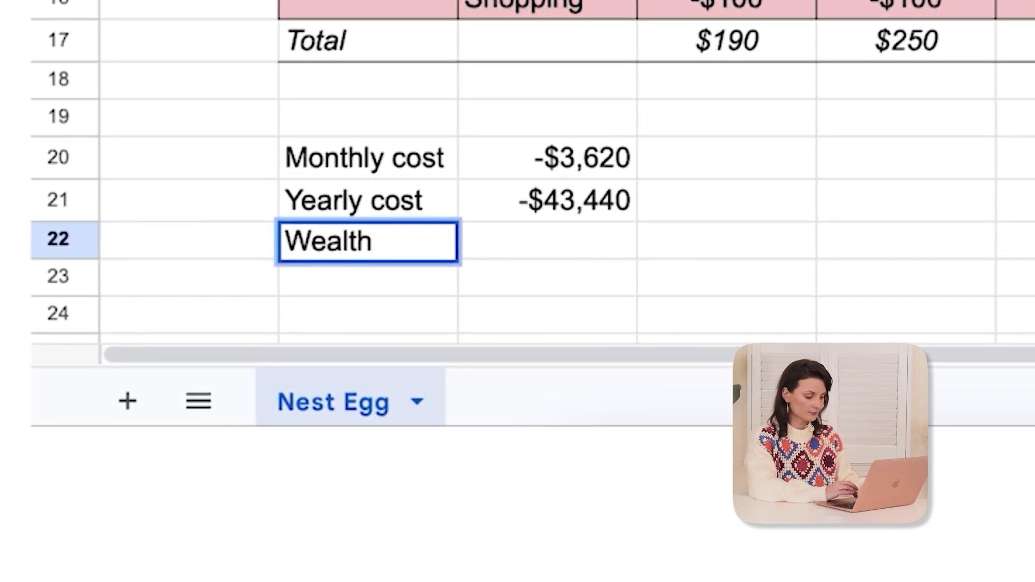
text( Account)
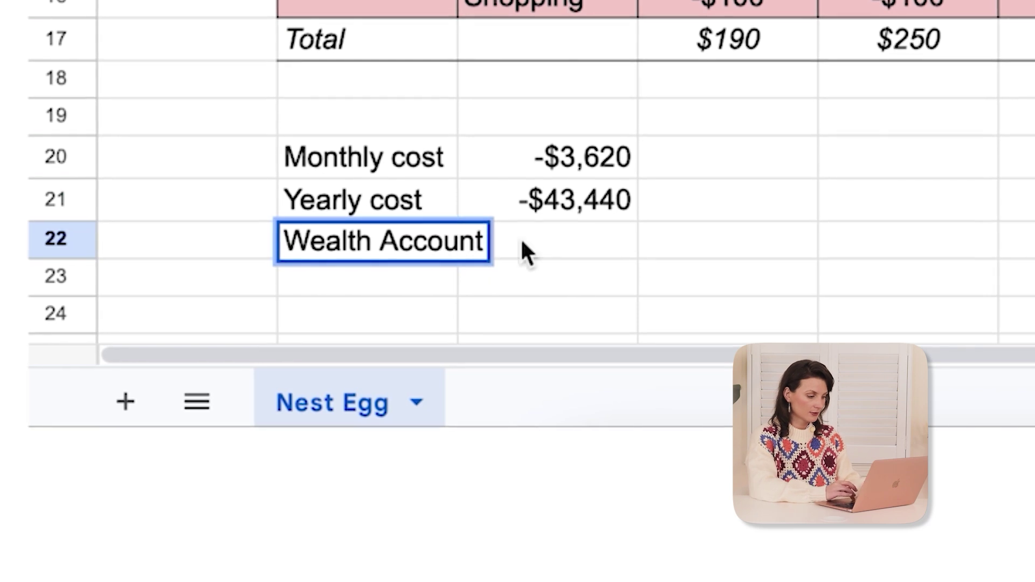
key(Tab)
text($25)
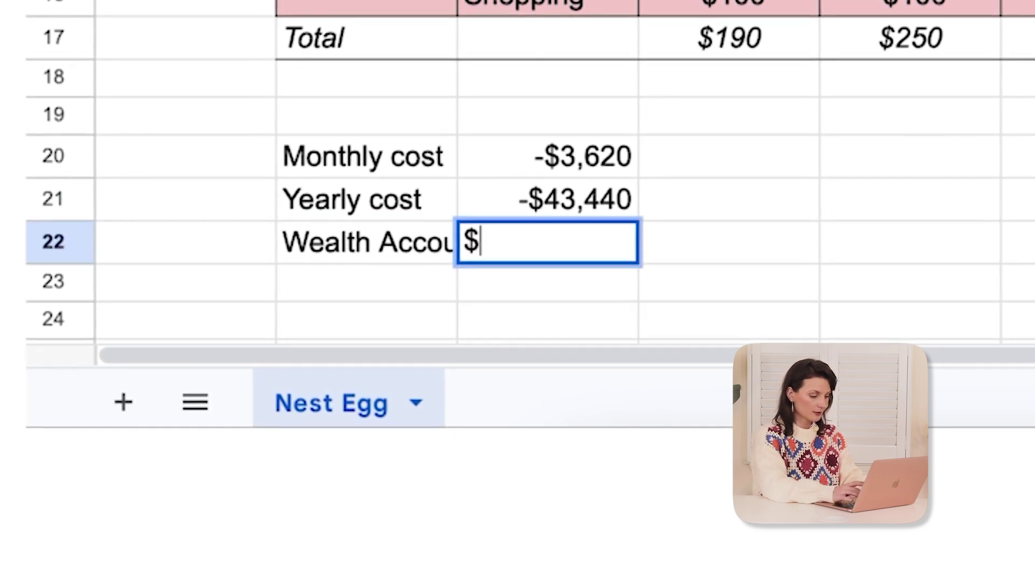
text(0,000)
key(Return)
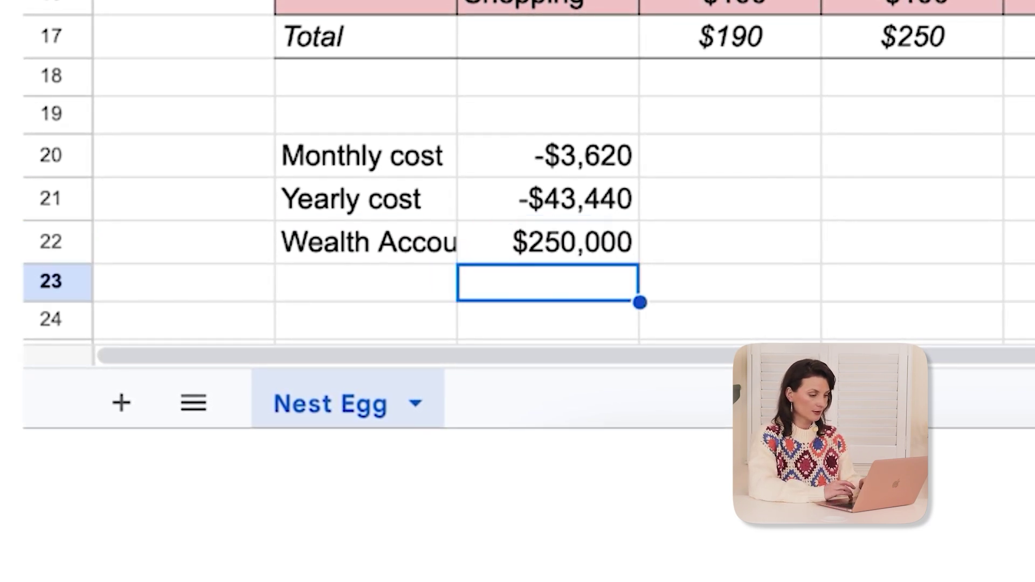
drag(457, 2, 507, 3)
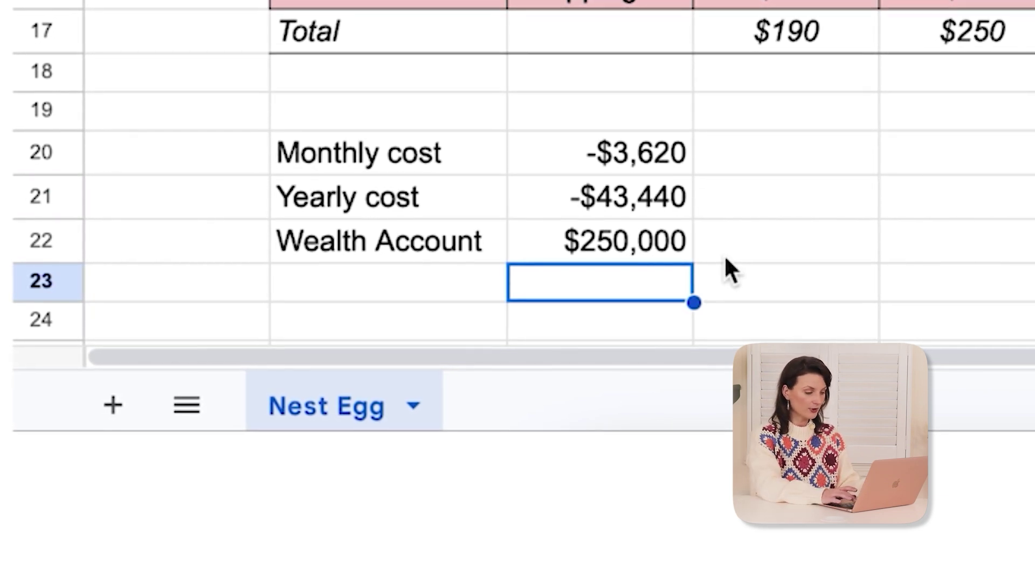
- Divide the wealth account by the yearly cost in D22 with =C22/C21, and make the I14 total positive using =-sum(D6:G14)
click(816, 250)
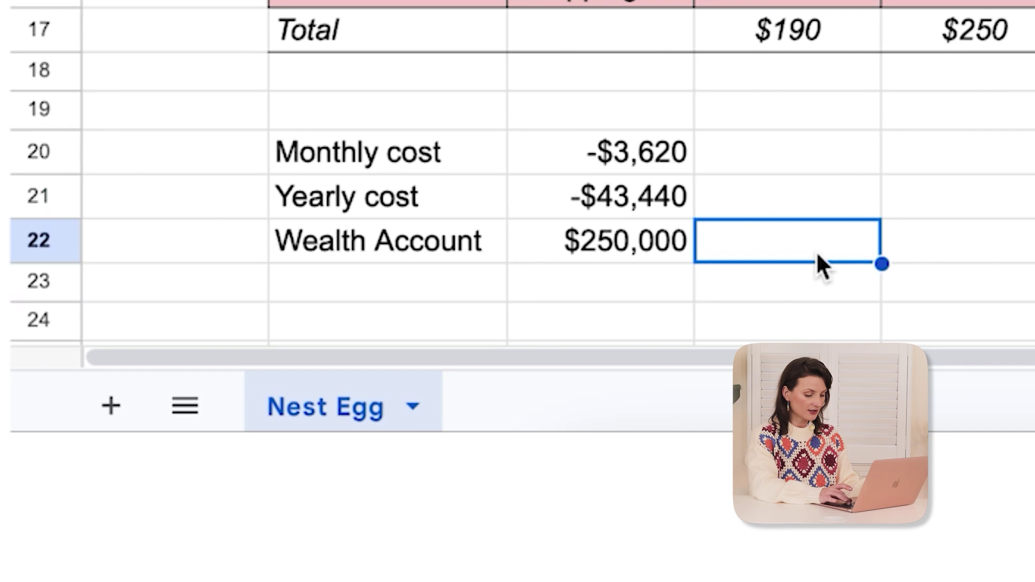
text(=)
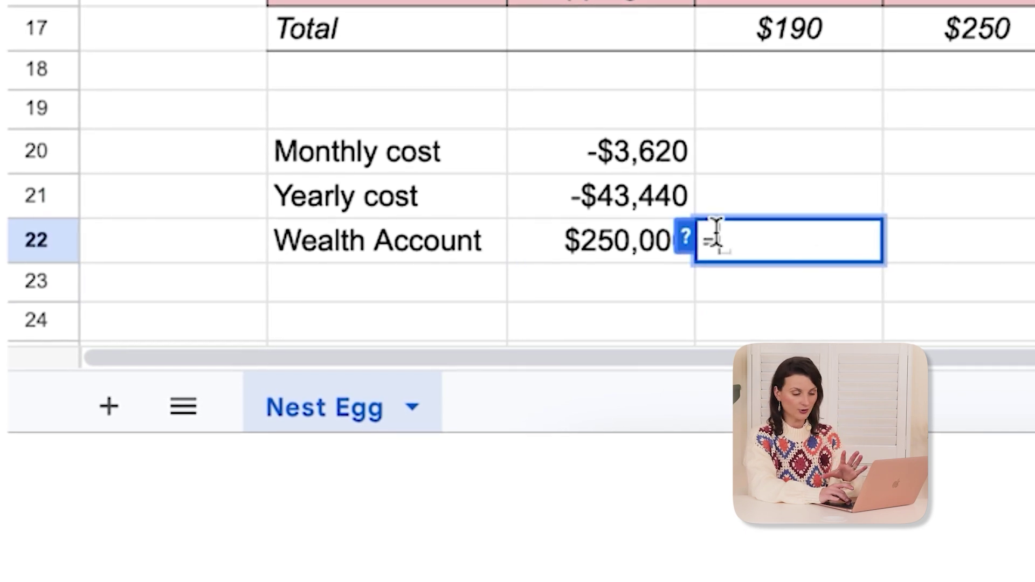
click(594, 256)
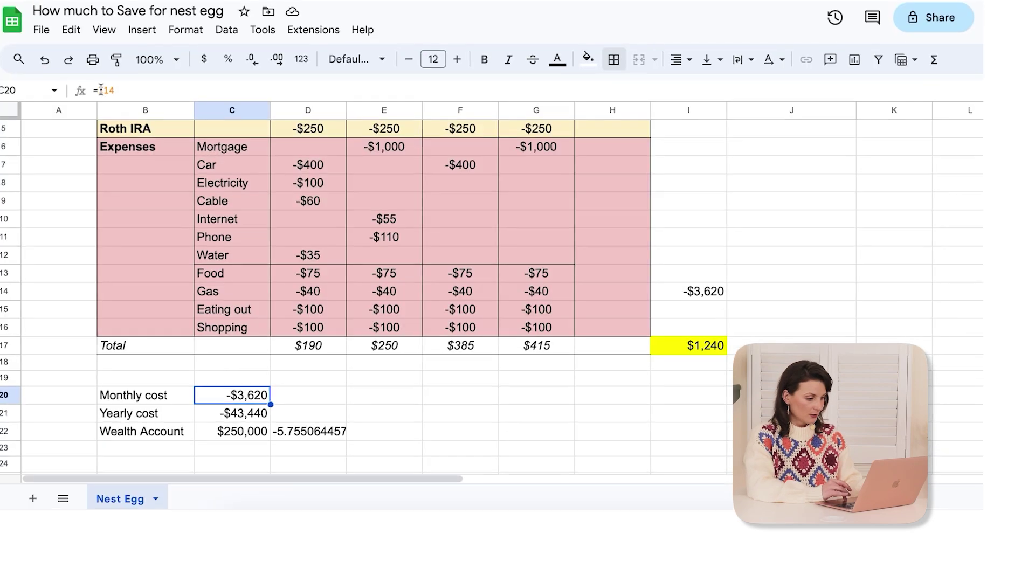
click(690, 291)
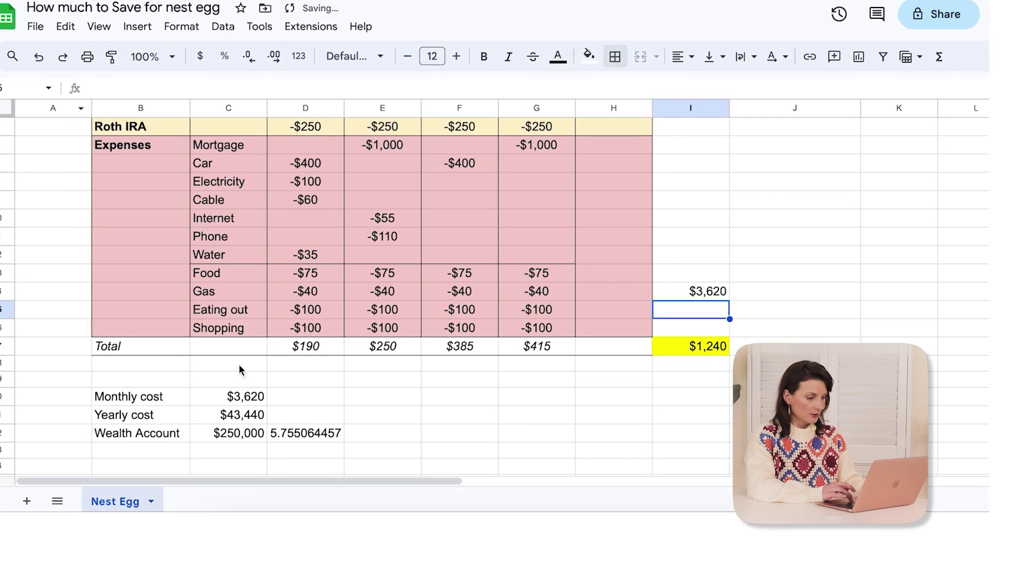
- Reduce the wealth account ratio in D22 to two decimal places
click(305, 433)
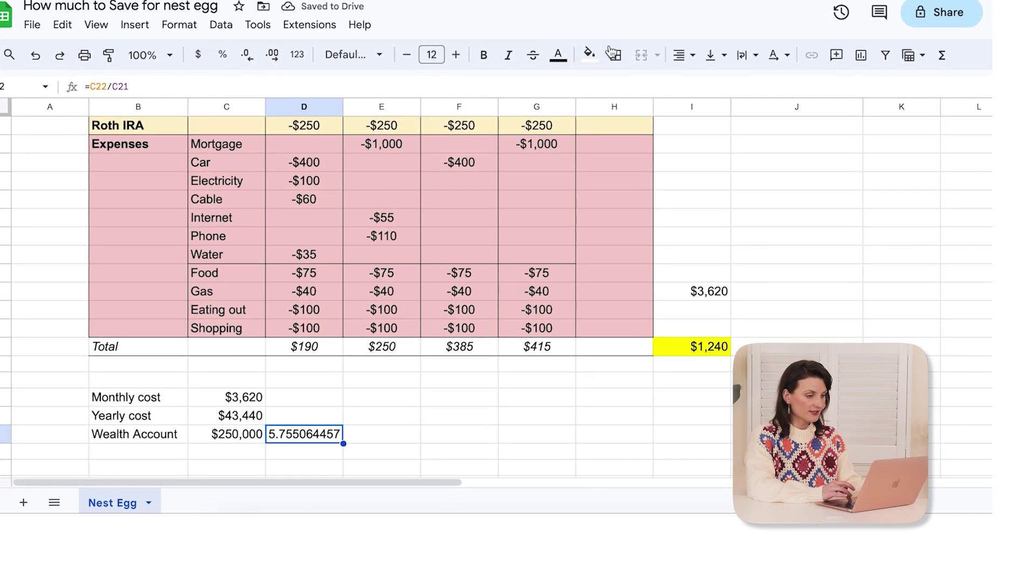
click(246, 54)
click(246, 53)
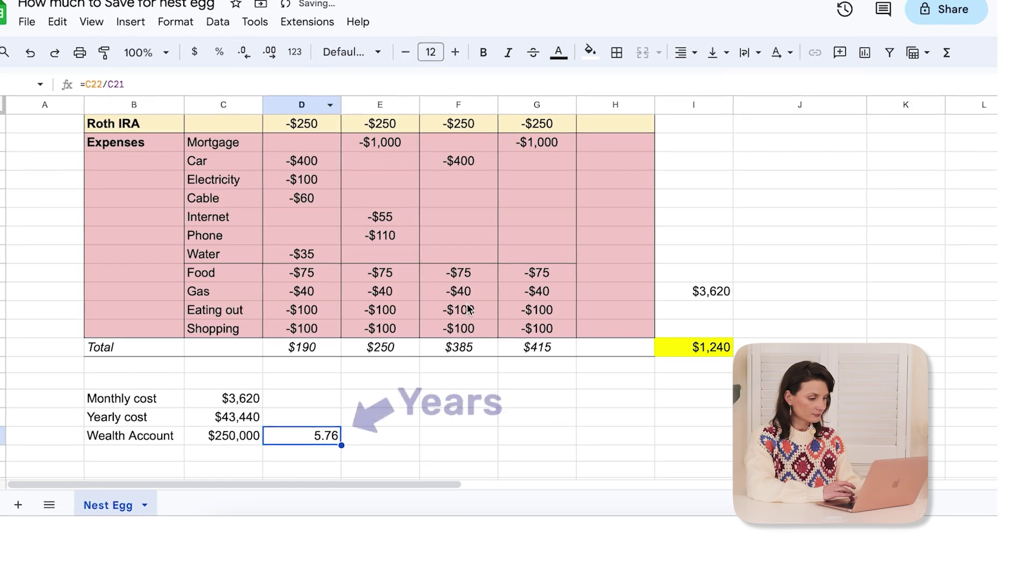
click(386, 436)
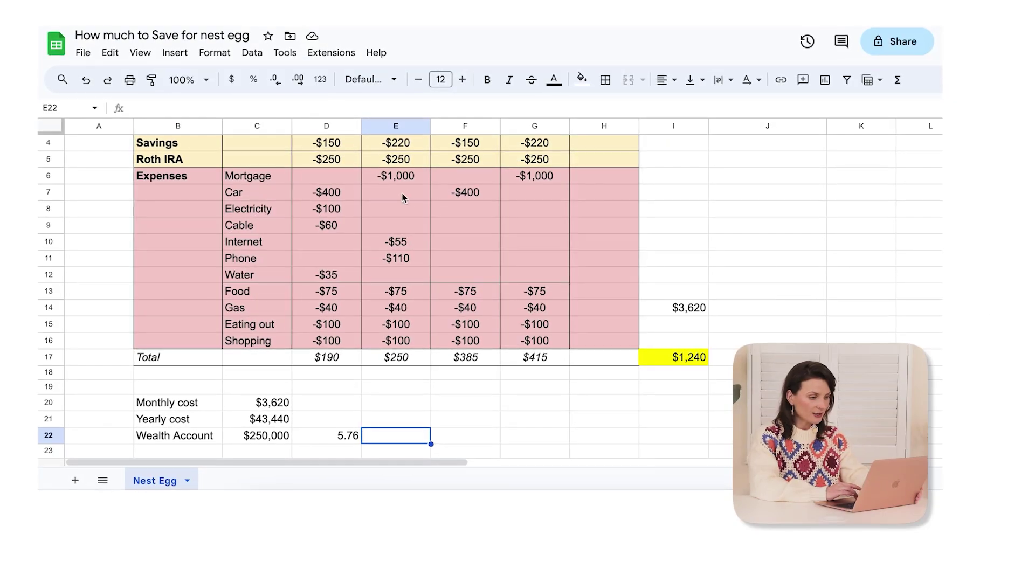
- Check the two mortgage payments and subtract 1000 from the expense total in I14, making it =-sum(D6:G14)-1000
click(398, 177)
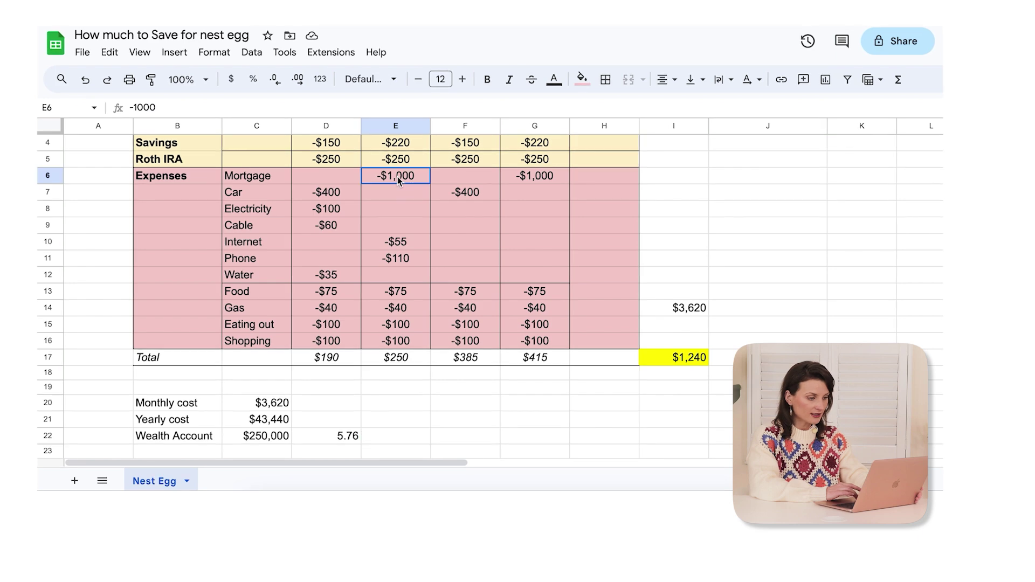
click(536, 176)
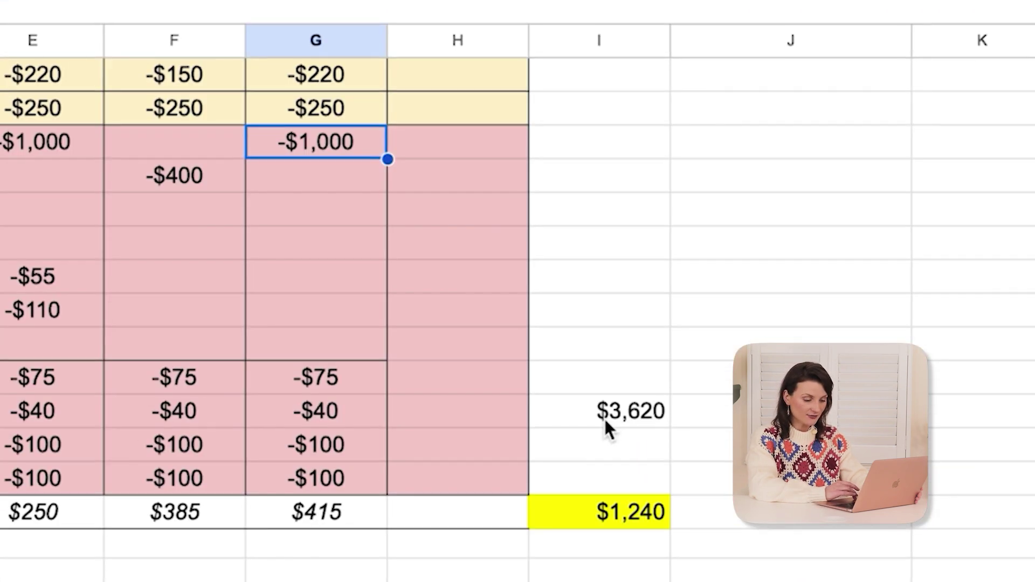
click(605, 419)
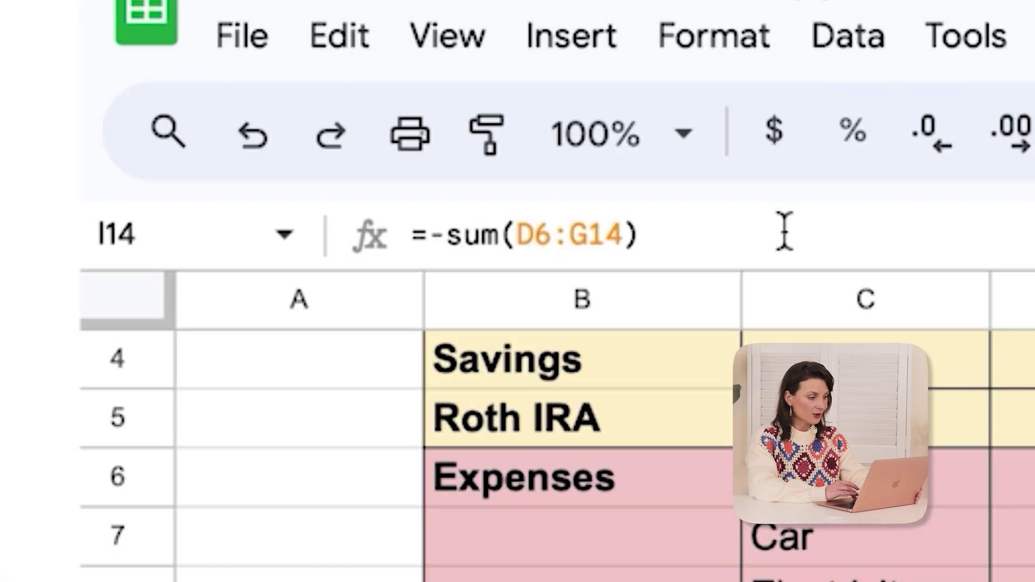
click(785, 232)
text(-1)
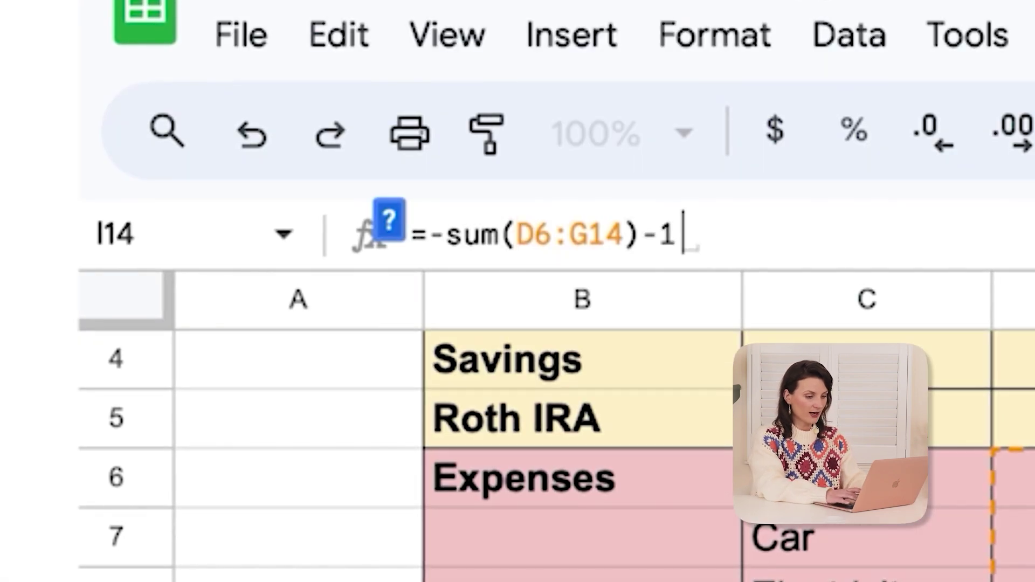
text(000)
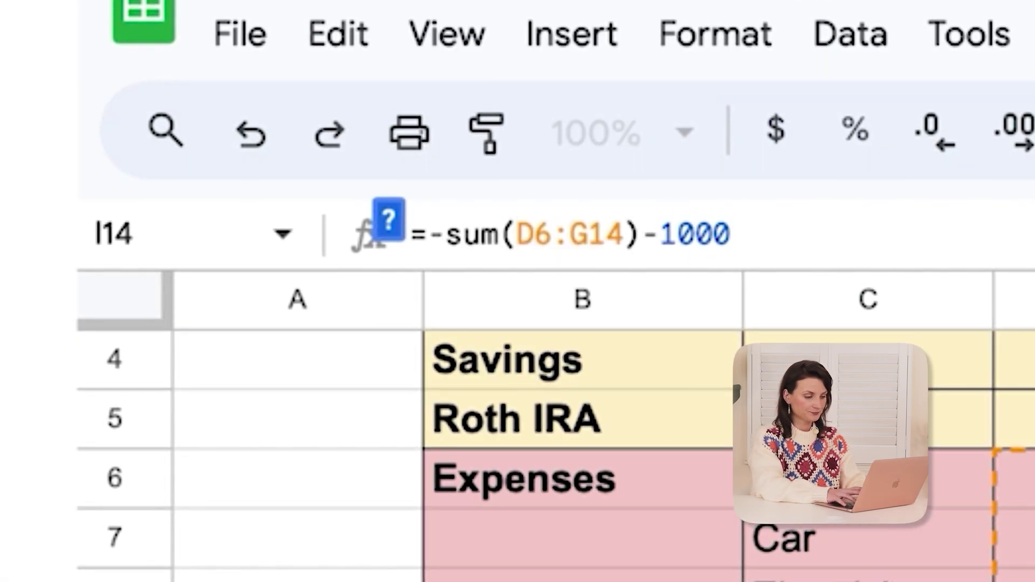
key(Return)
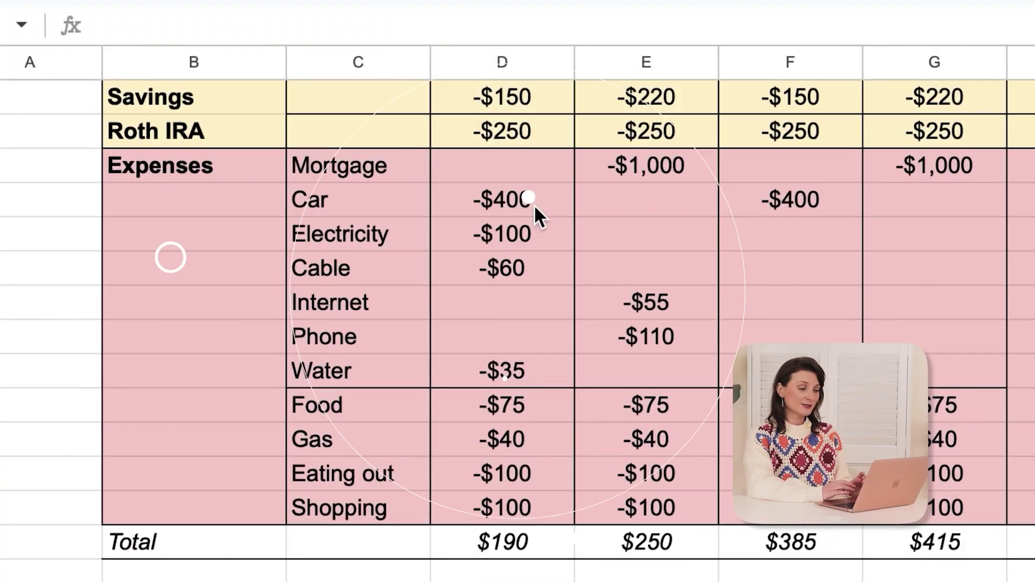
- Check both car payments, extend the I14 formula to =-sum(D6:G14)-1000-800, and select the yearly cost in C21
click(536, 207)
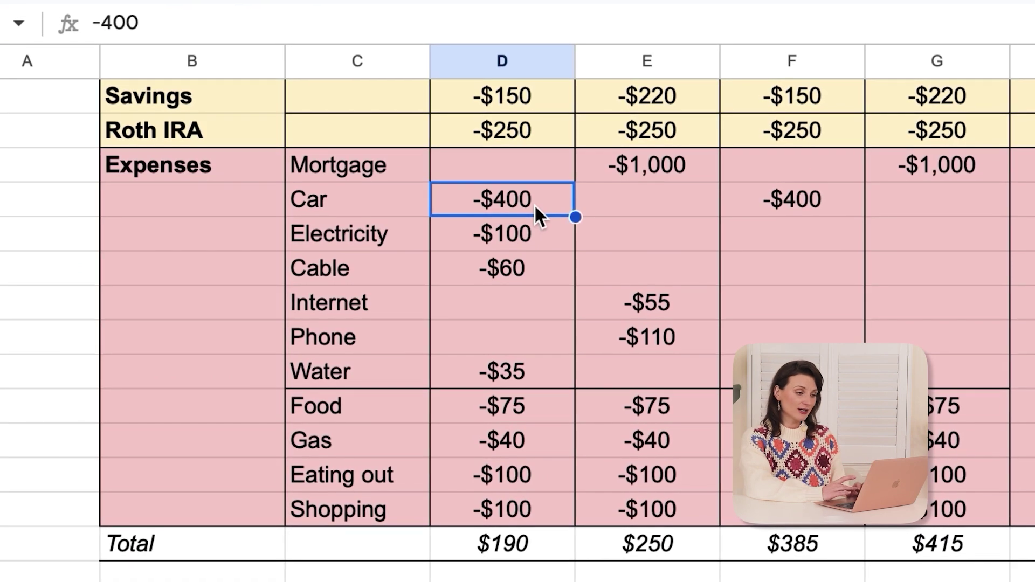
click(786, 201)
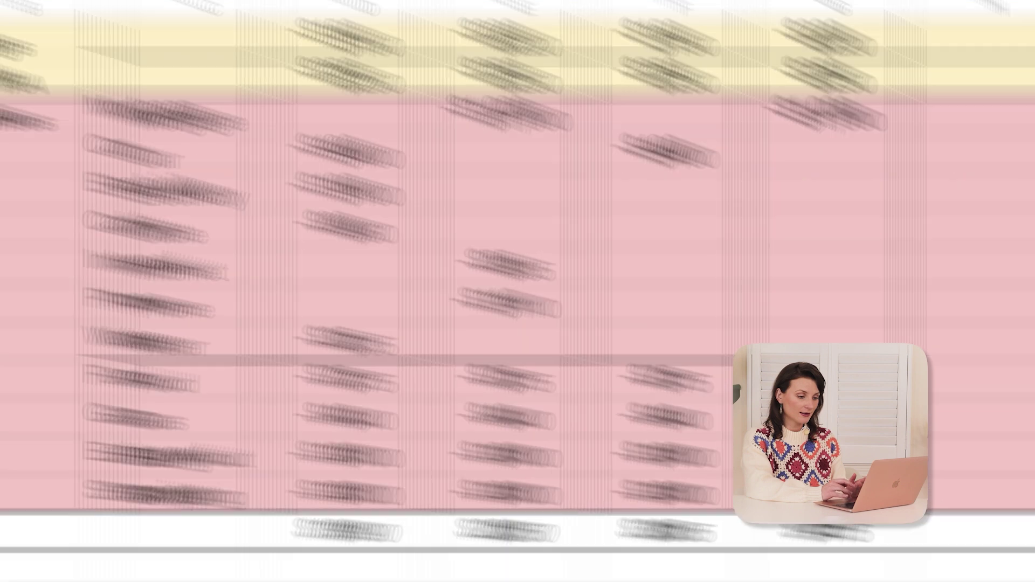
key(Return)
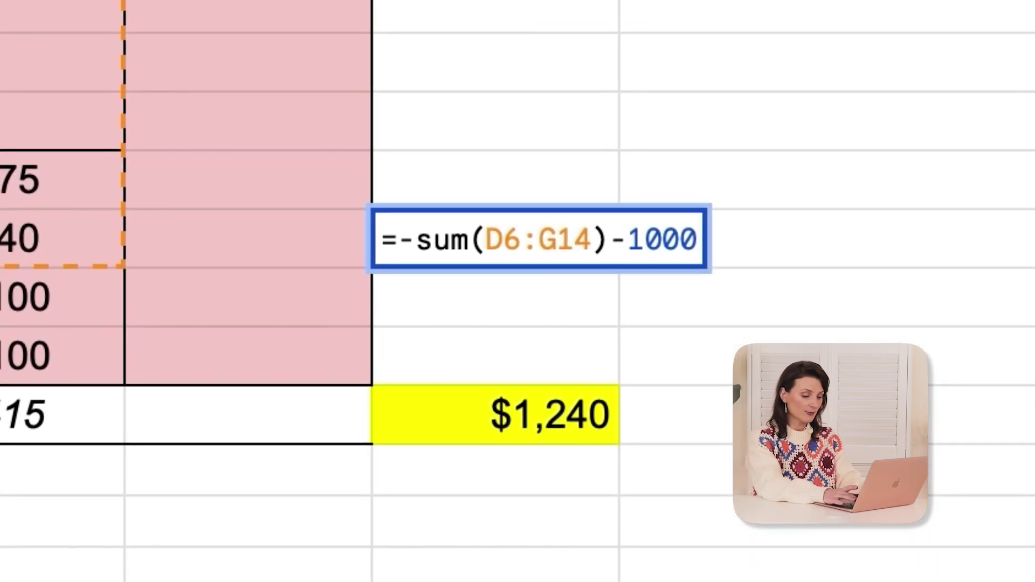
text(-800)
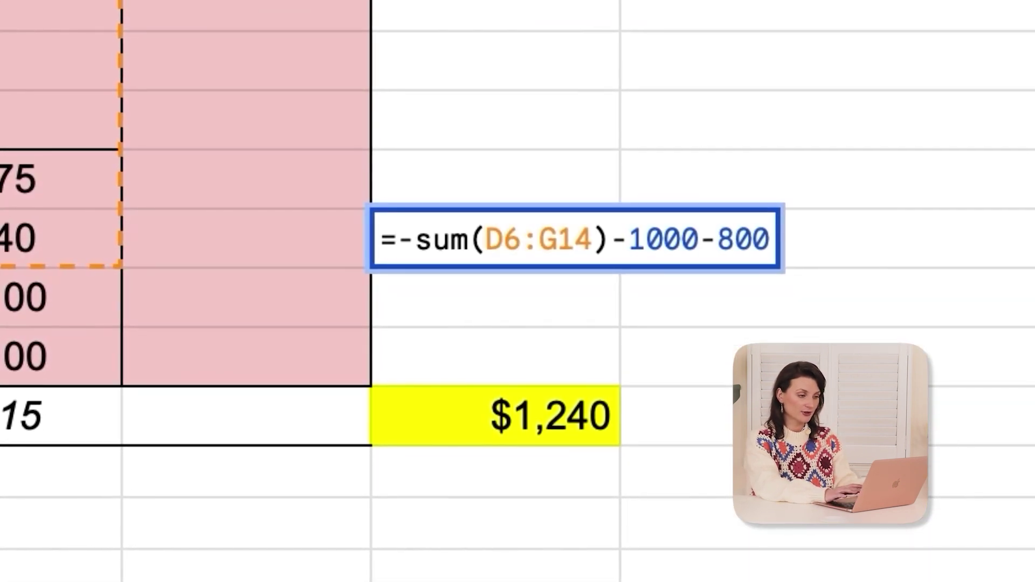
key(Return)
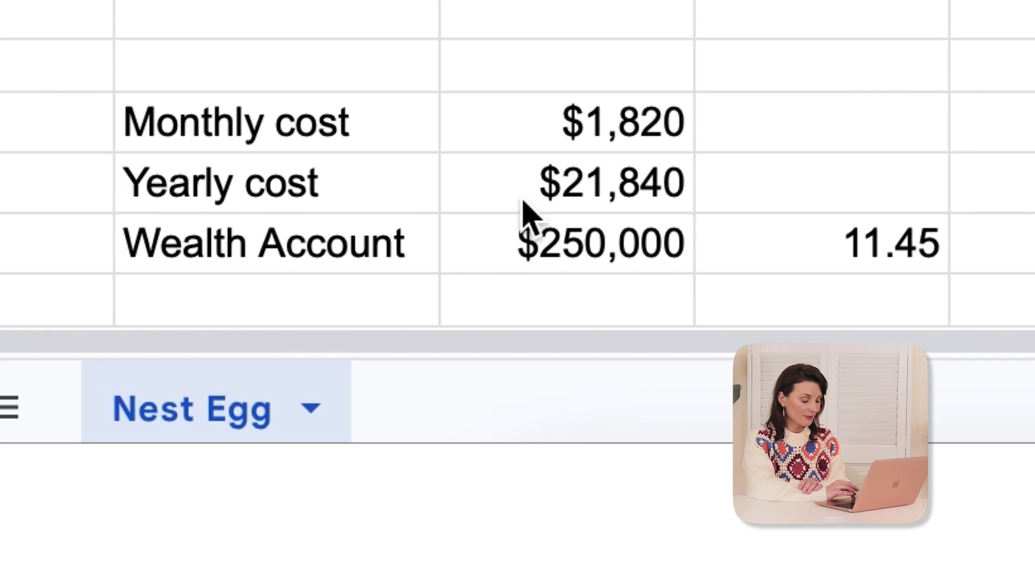
click(511, 185)
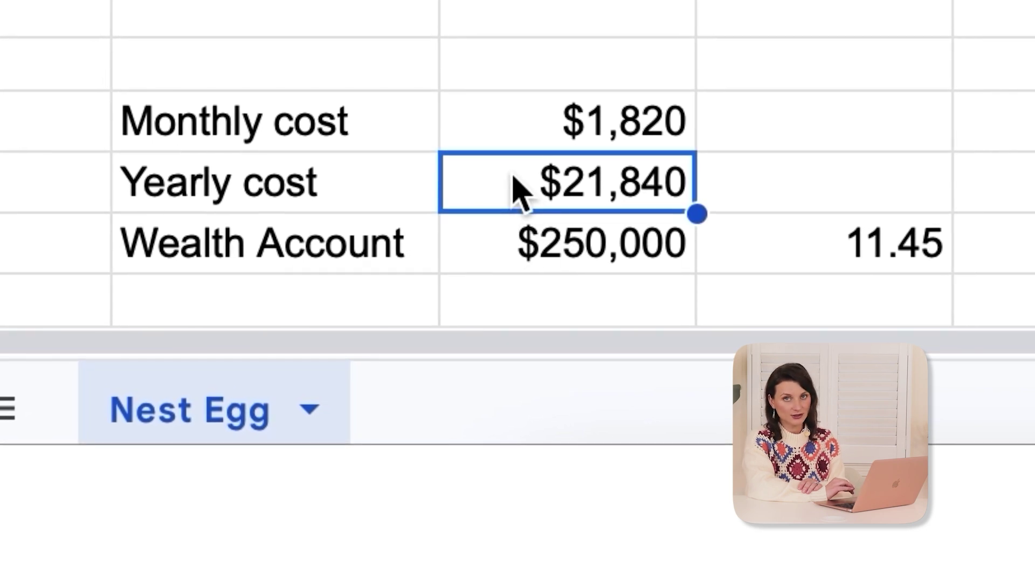